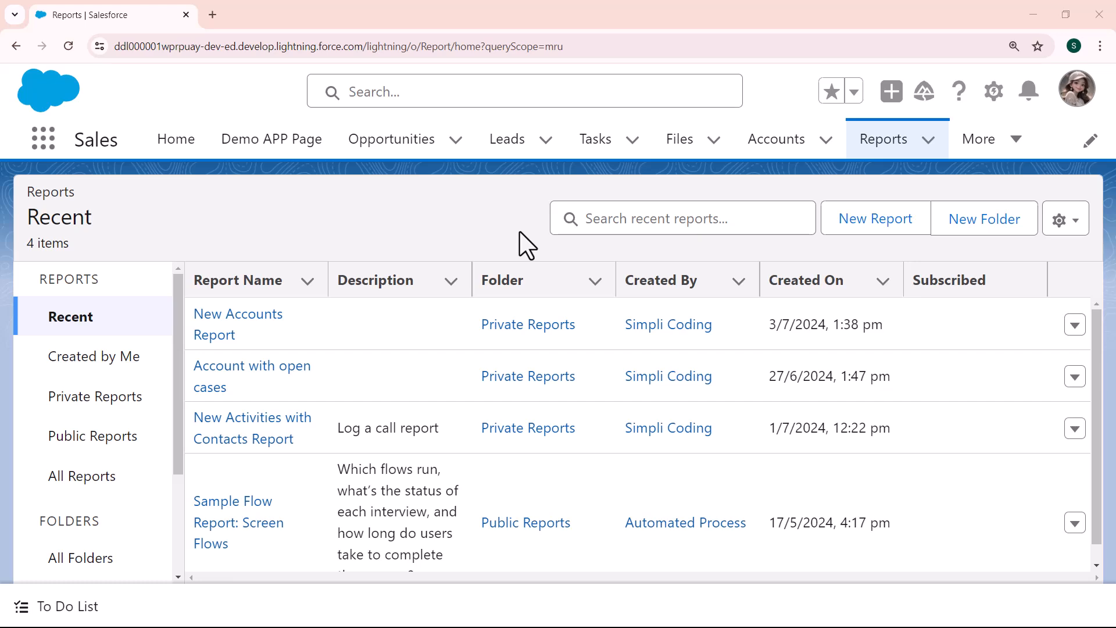
- Start a new report with the standard Opportunities report type, searching all report types for "opport"
click(845, 237)
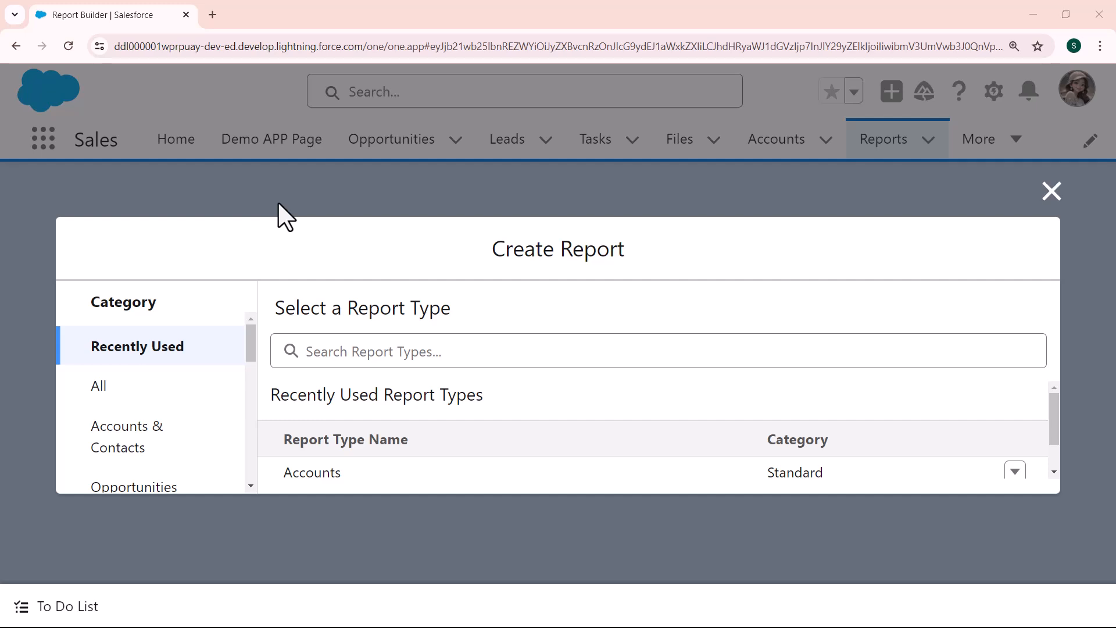
click(148, 386)
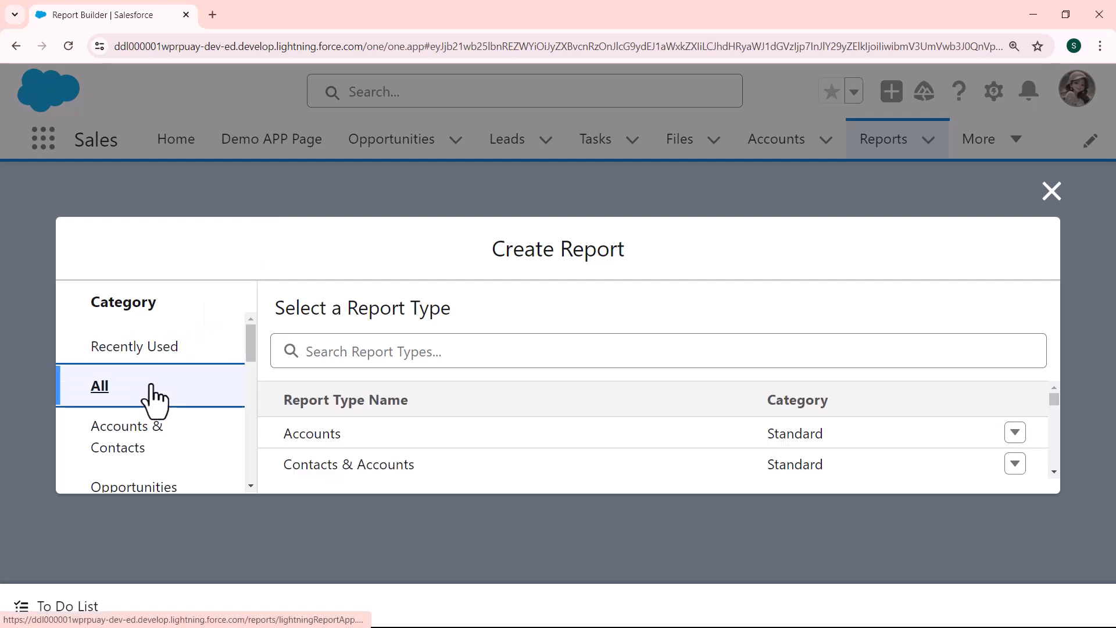
click(316, 354)
text(opport)
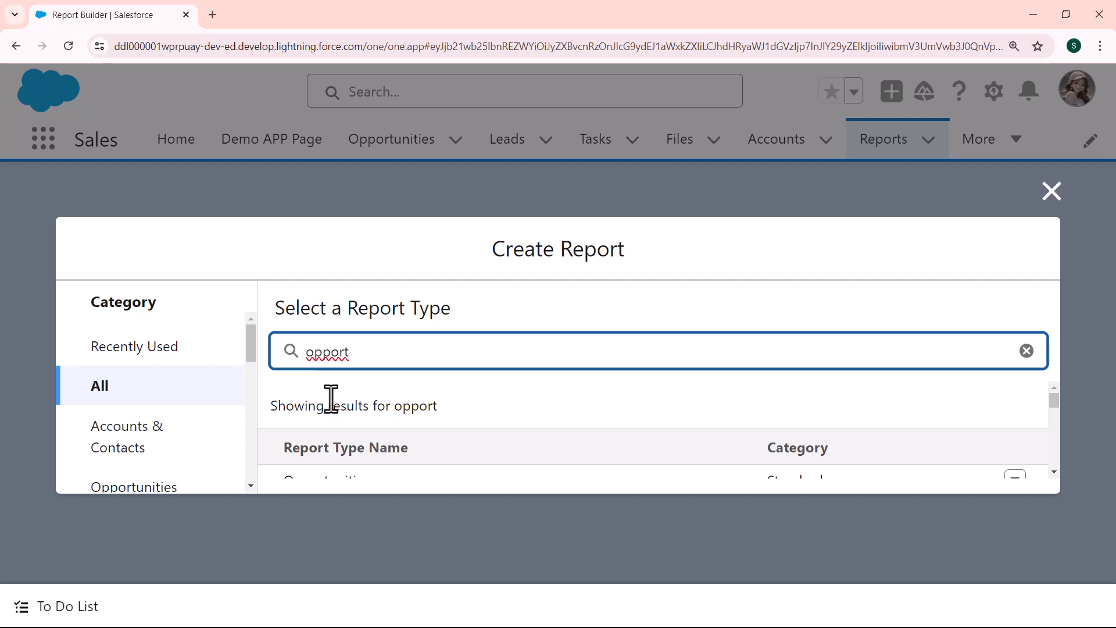
key(ctrl+minus)
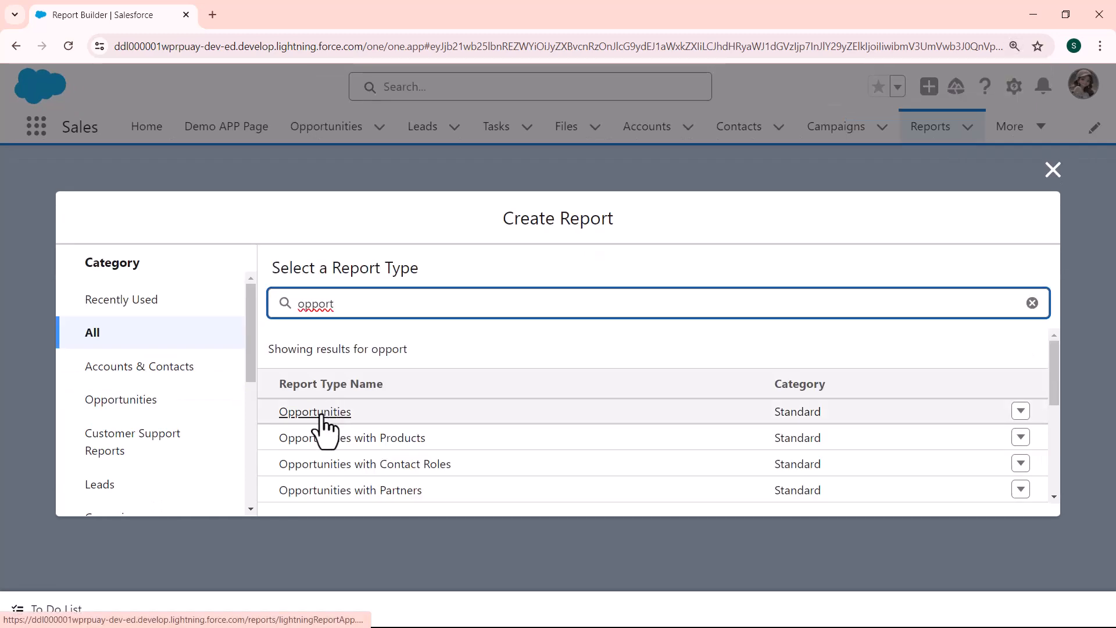
click(320, 414)
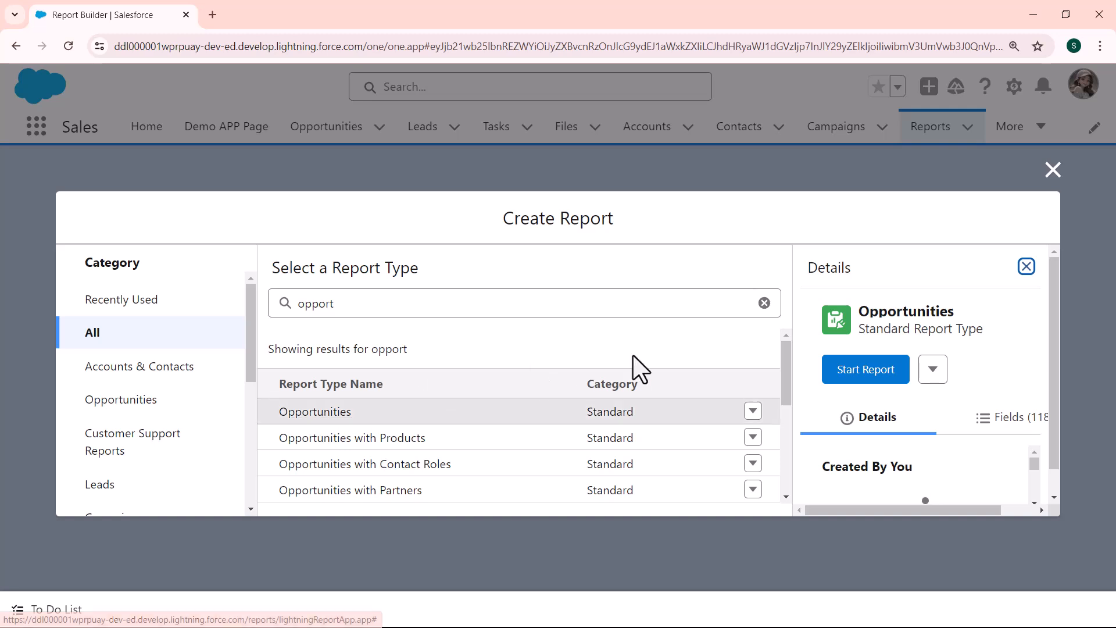
click(854, 372)
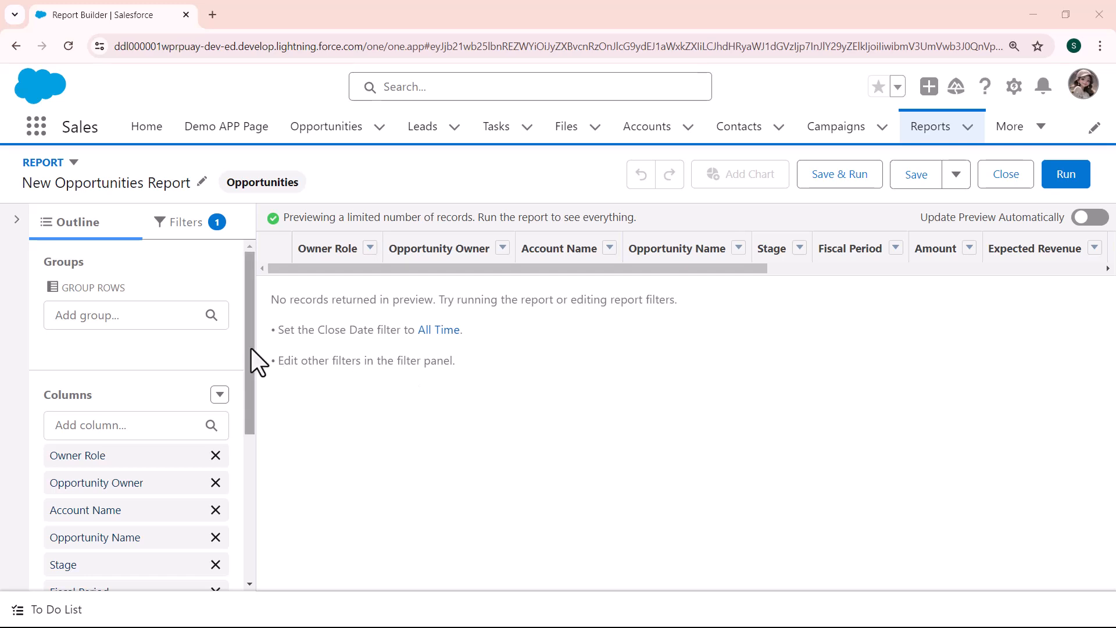
- Set the report's Close Date filter range to All Time and refresh the preview
click(183, 227)
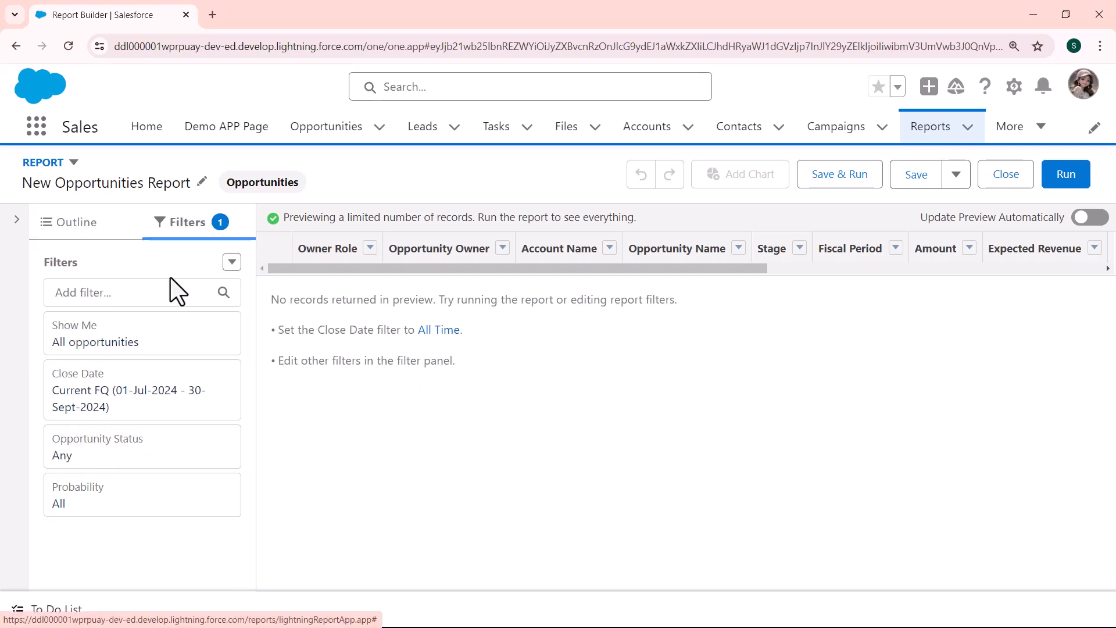
click(145, 408)
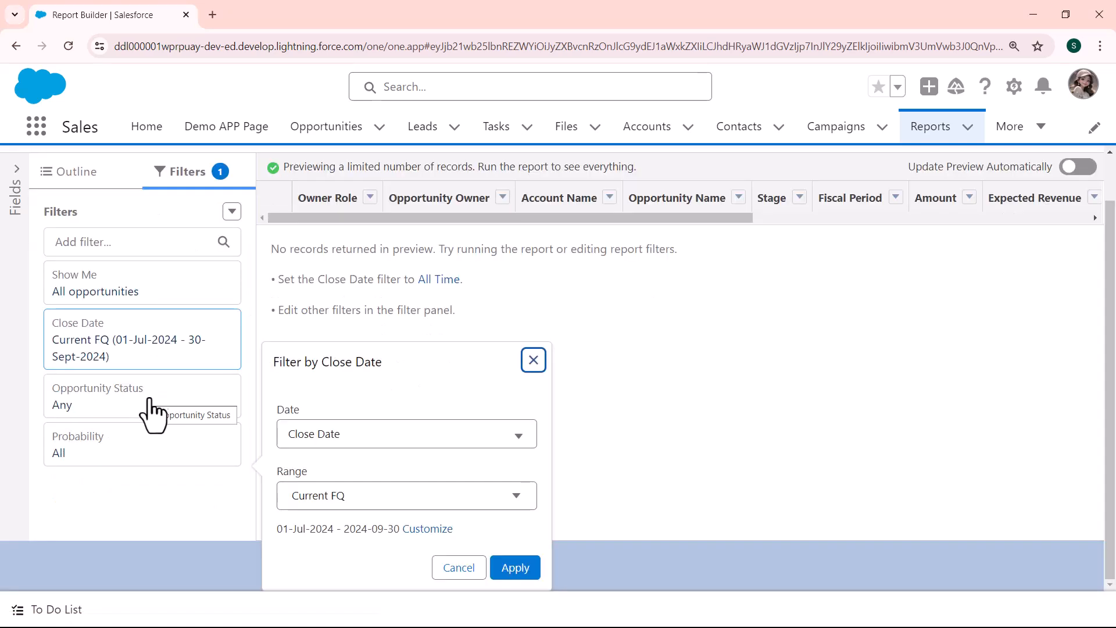
click(381, 500)
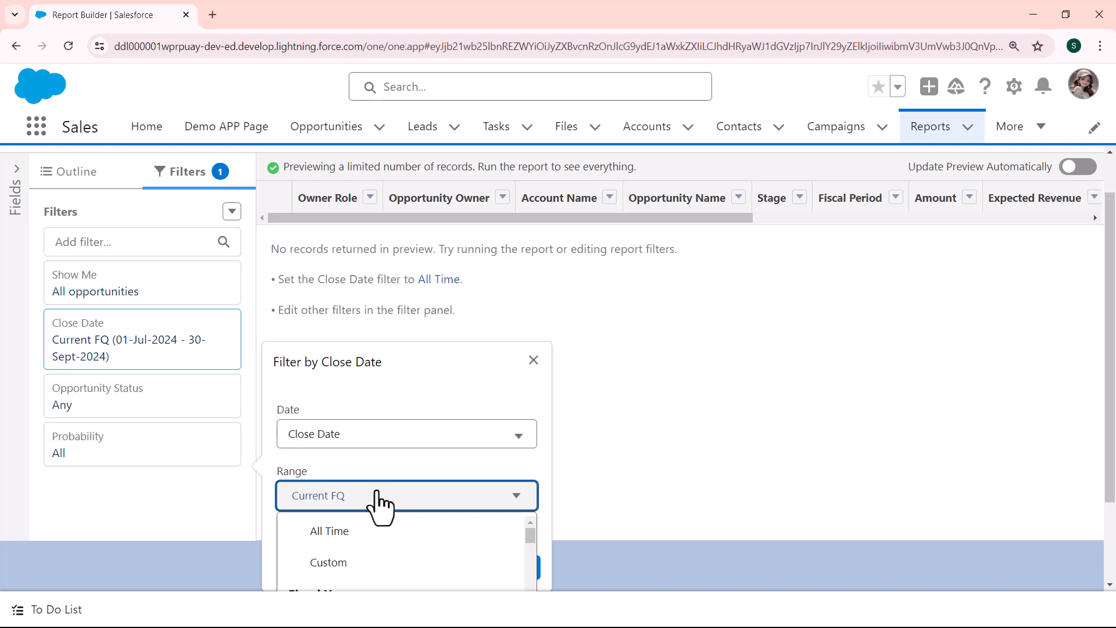
click(349, 533)
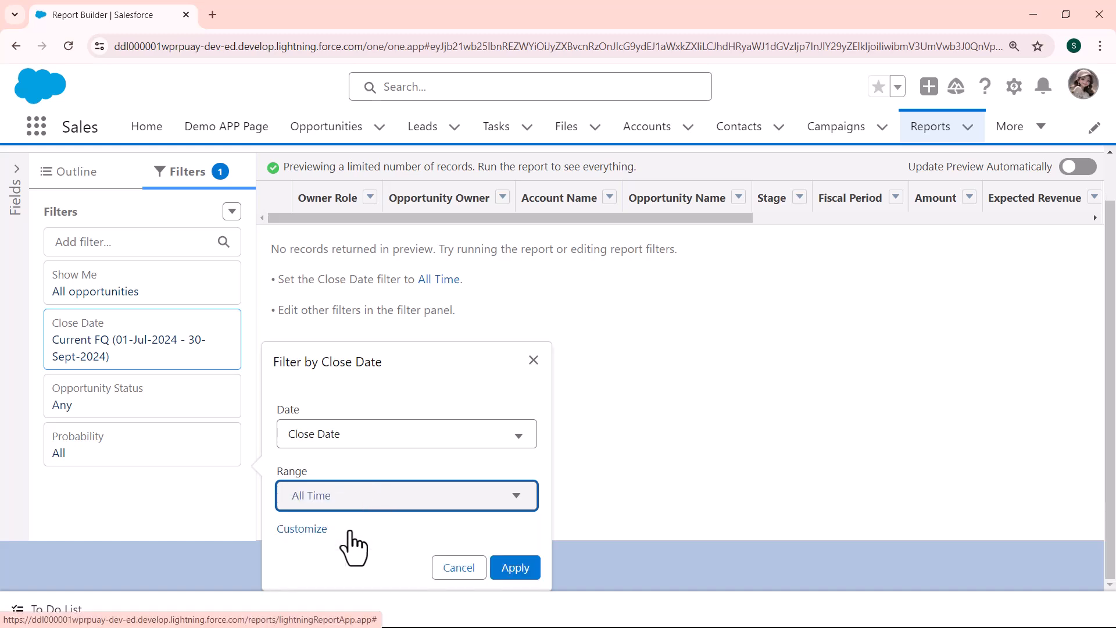
click(515, 568)
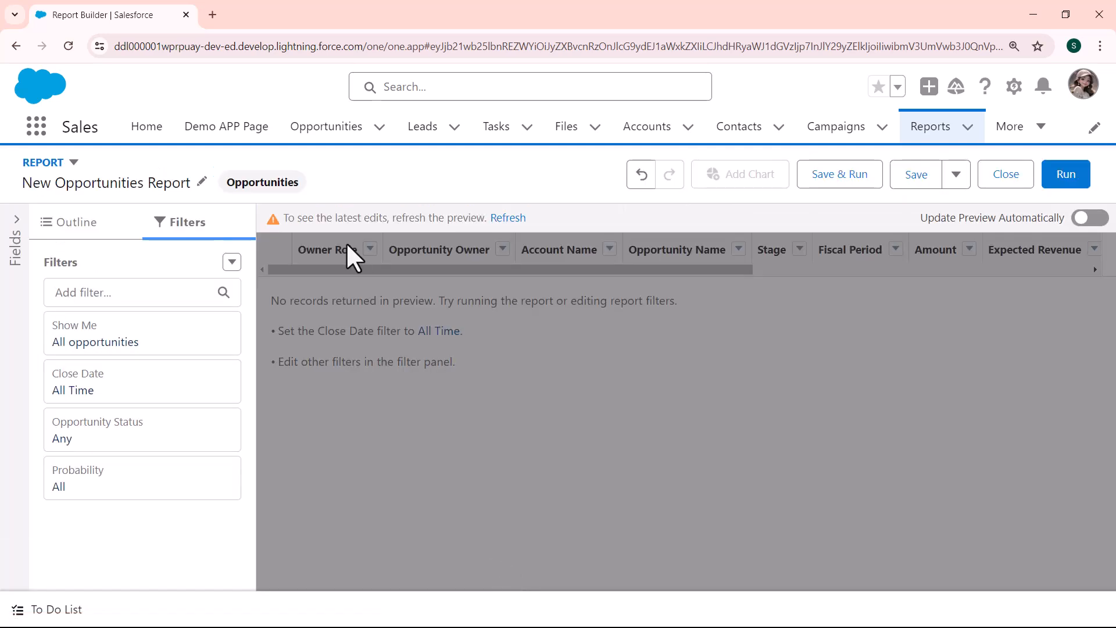
click(502, 219)
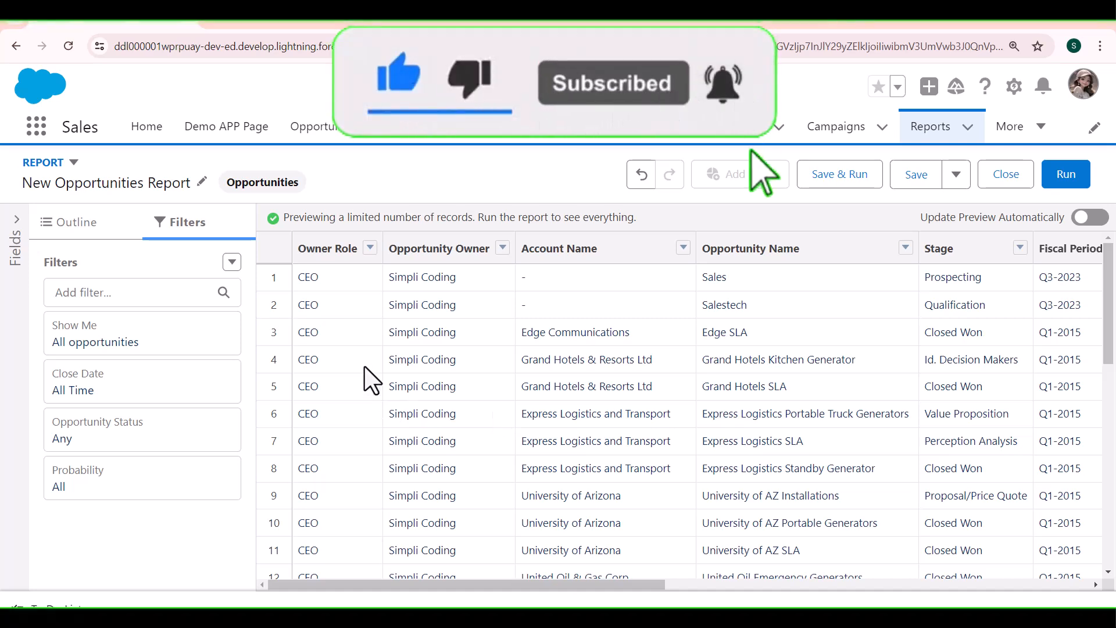
- Remove the Owner Role column from the report and refresh the preview
click(369, 250)
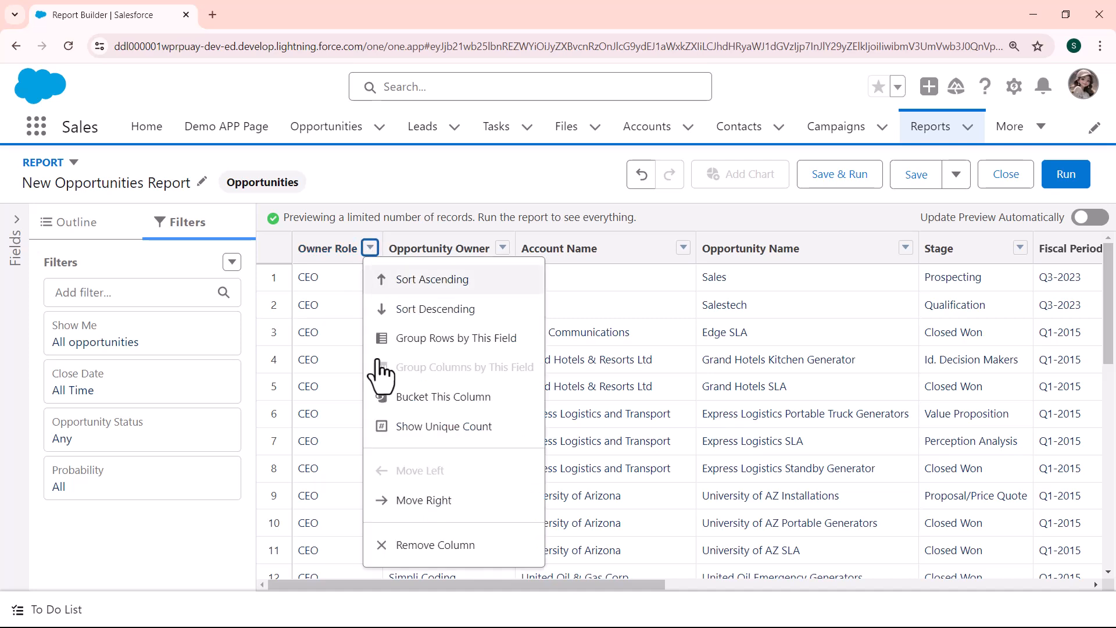
click(409, 546)
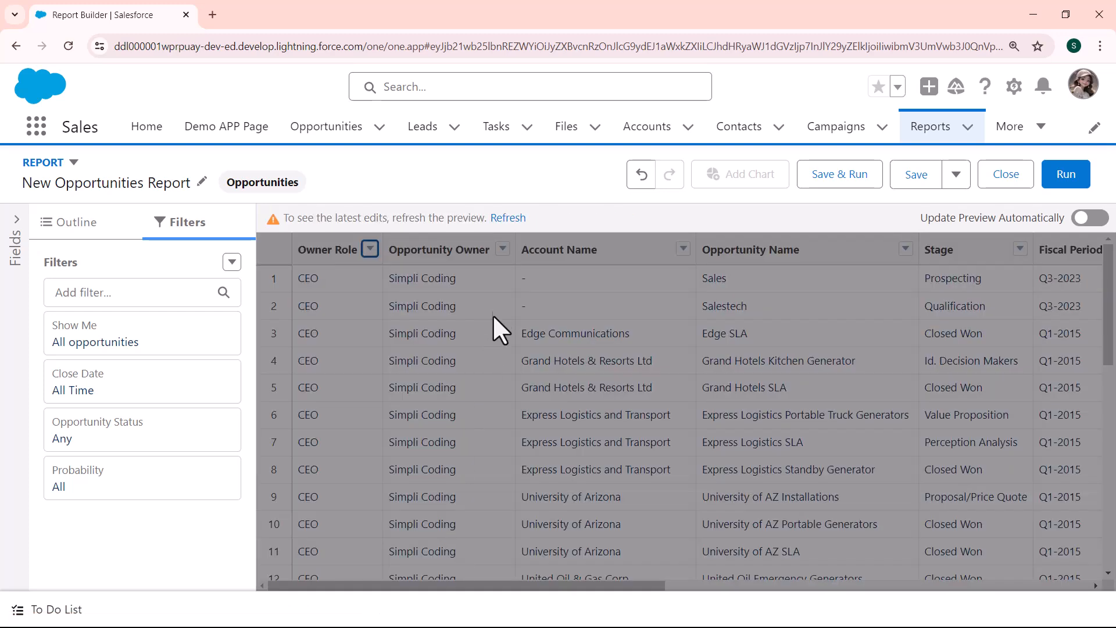
click(507, 220)
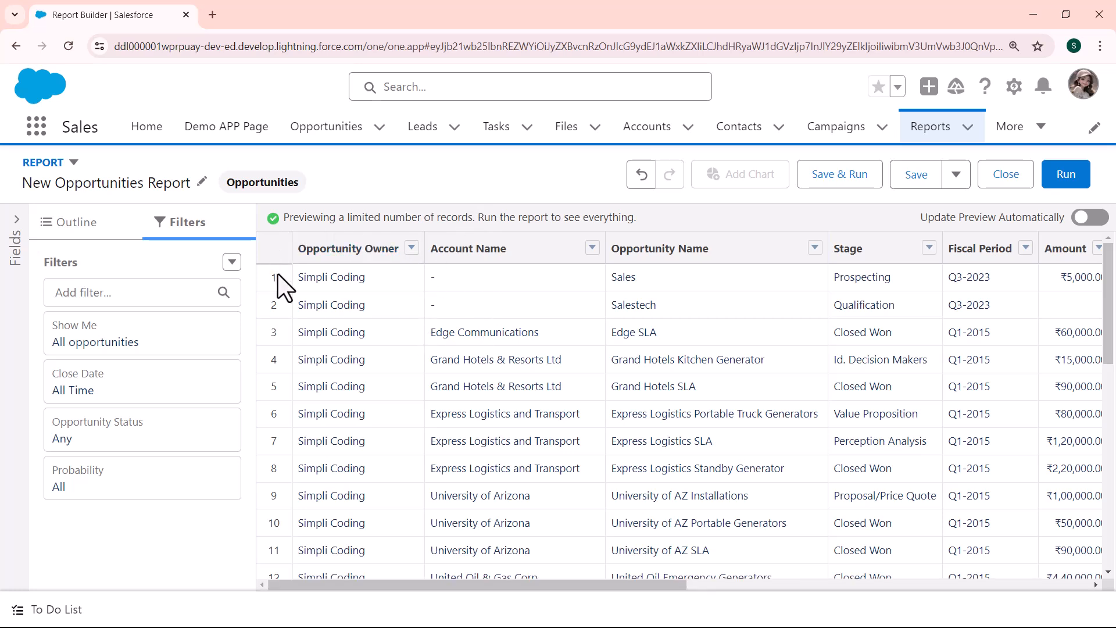
- Remove the Next Step column using the report outline and refresh the preview
click(81, 244)
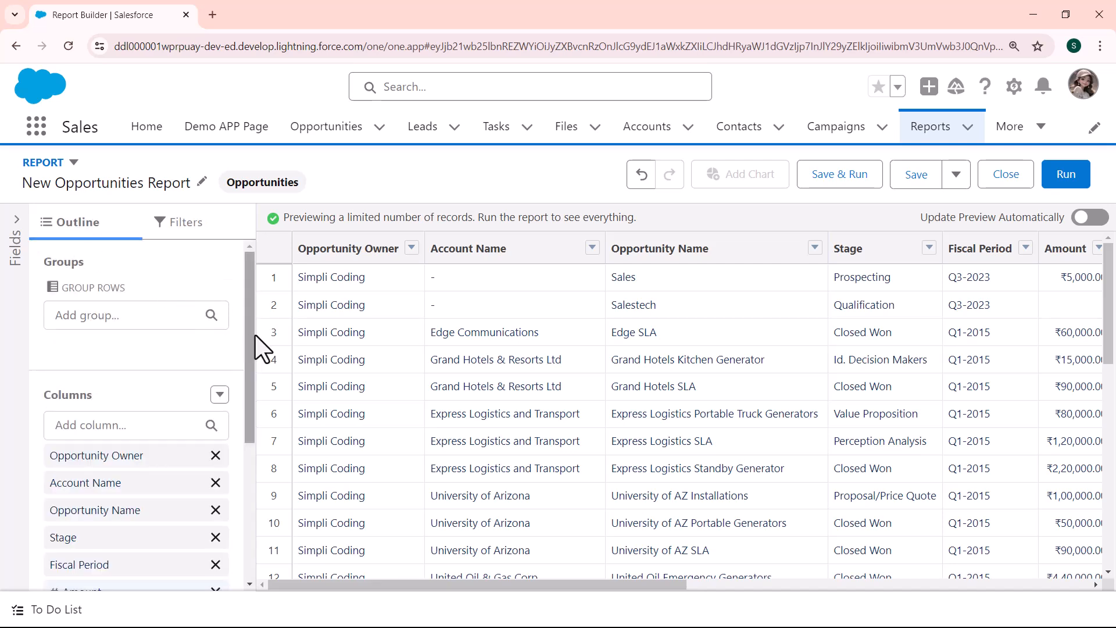
scroll(249, 400, down, 3)
drag(249, 440, 250, 483)
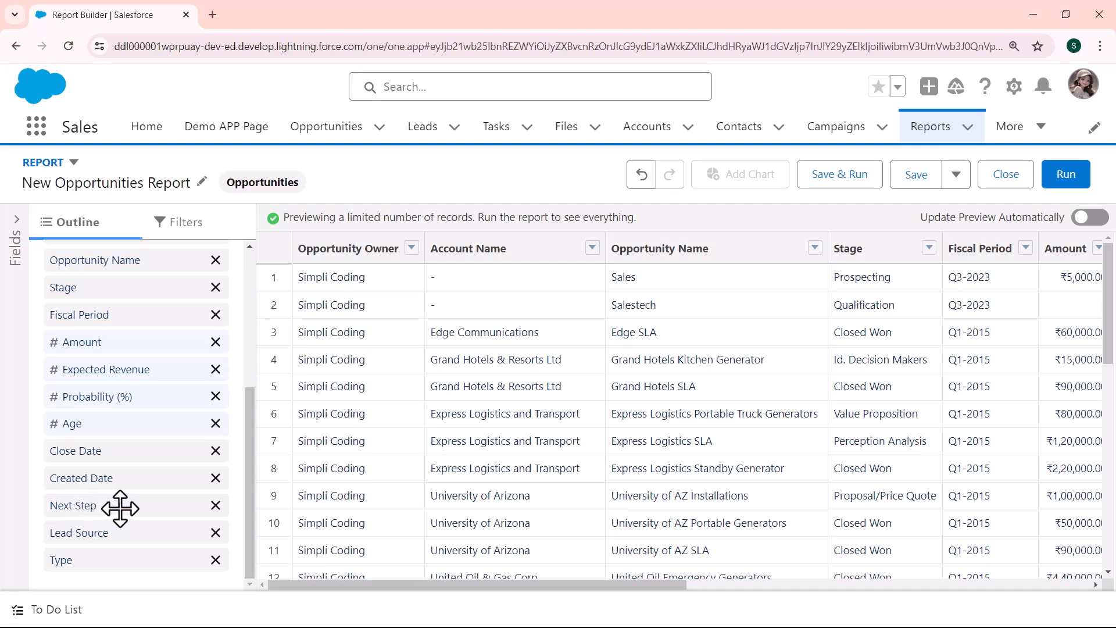
click(216, 506)
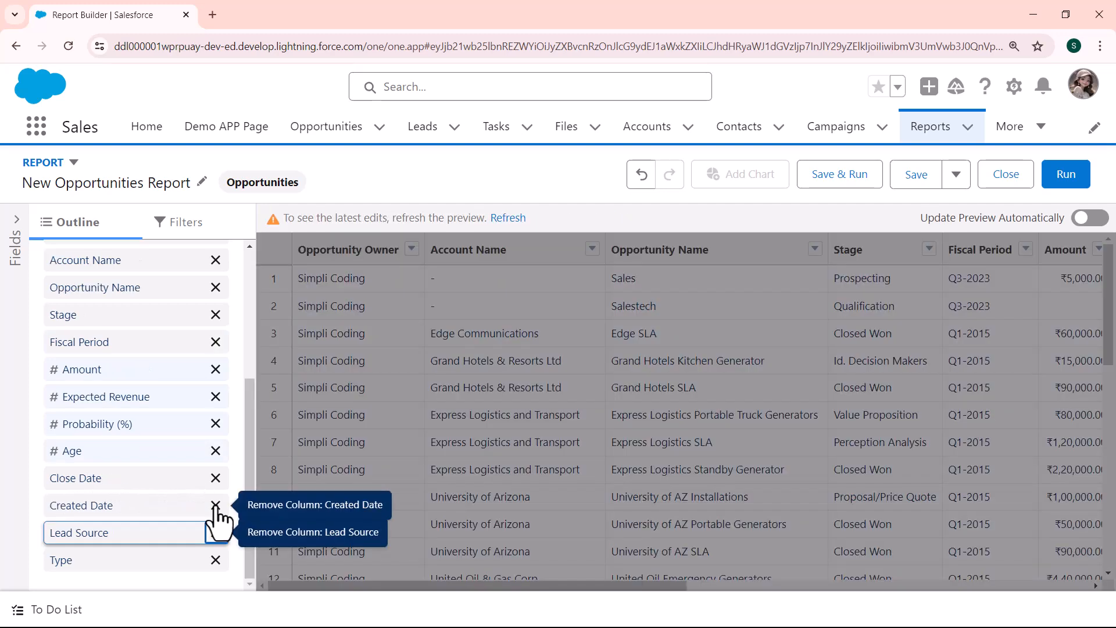
click(508, 219)
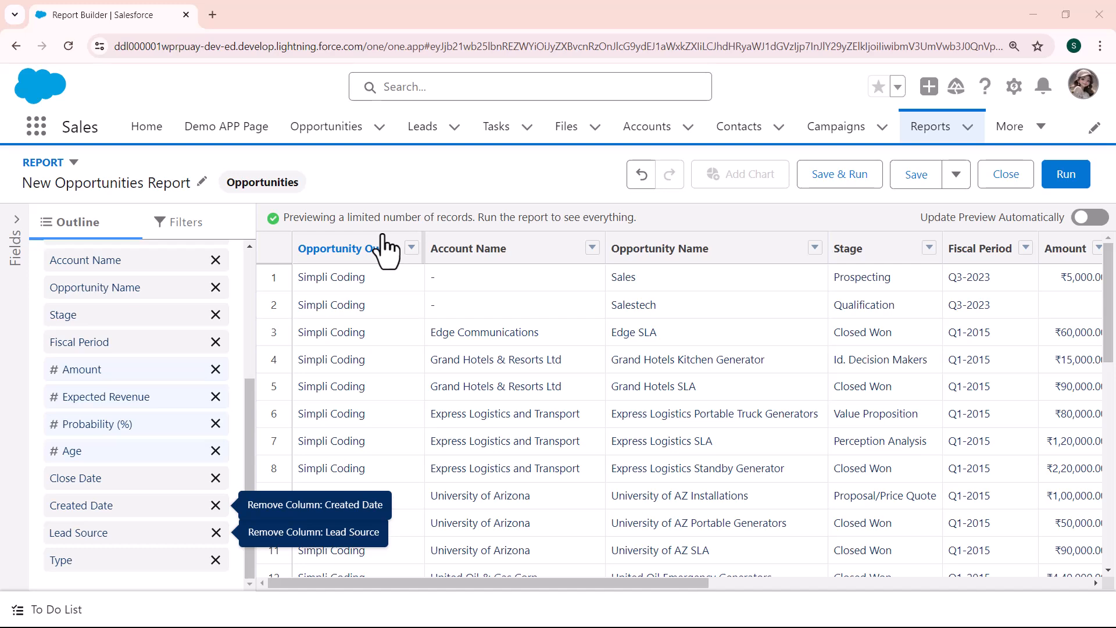
- Add a second filter on the Close Date field with the equals operator and switch its value to a relative date
drag(488, 582, 855, 403)
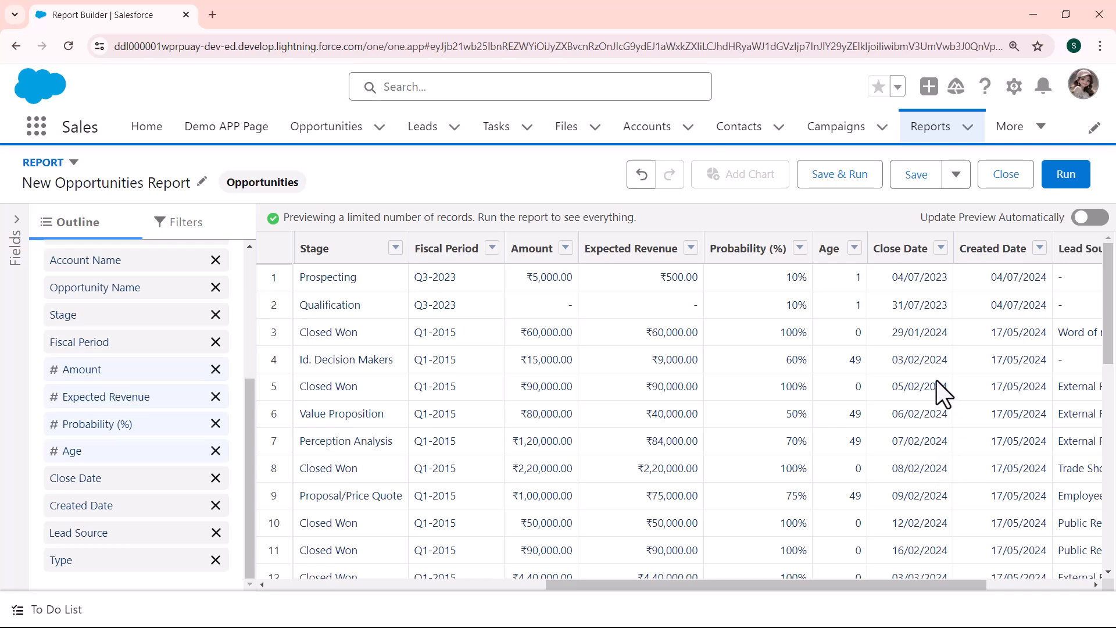
click(190, 228)
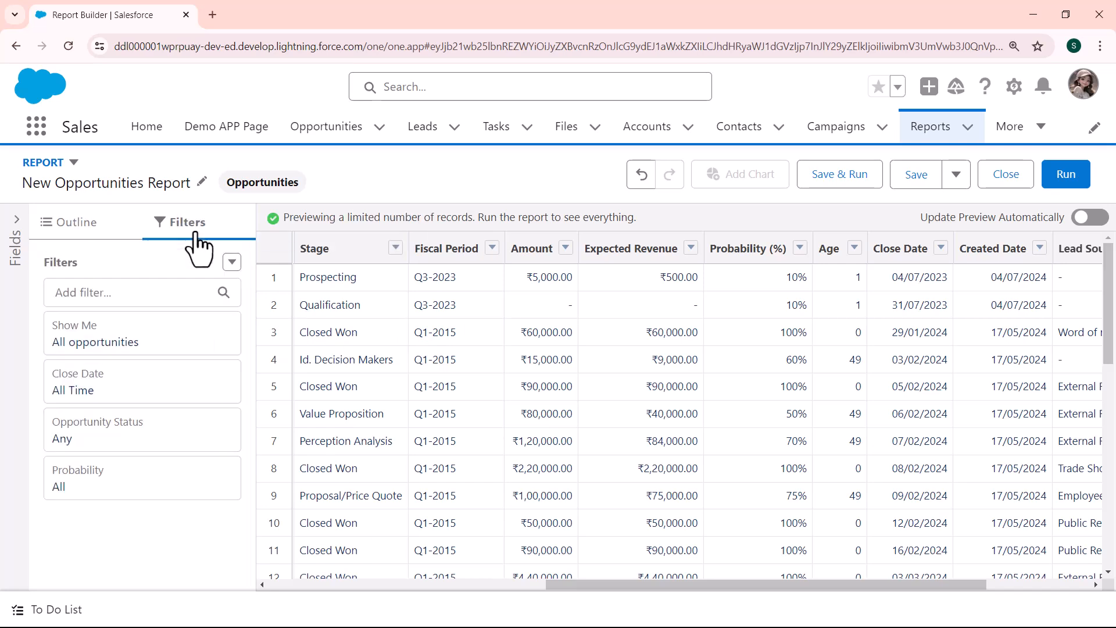
click(149, 297)
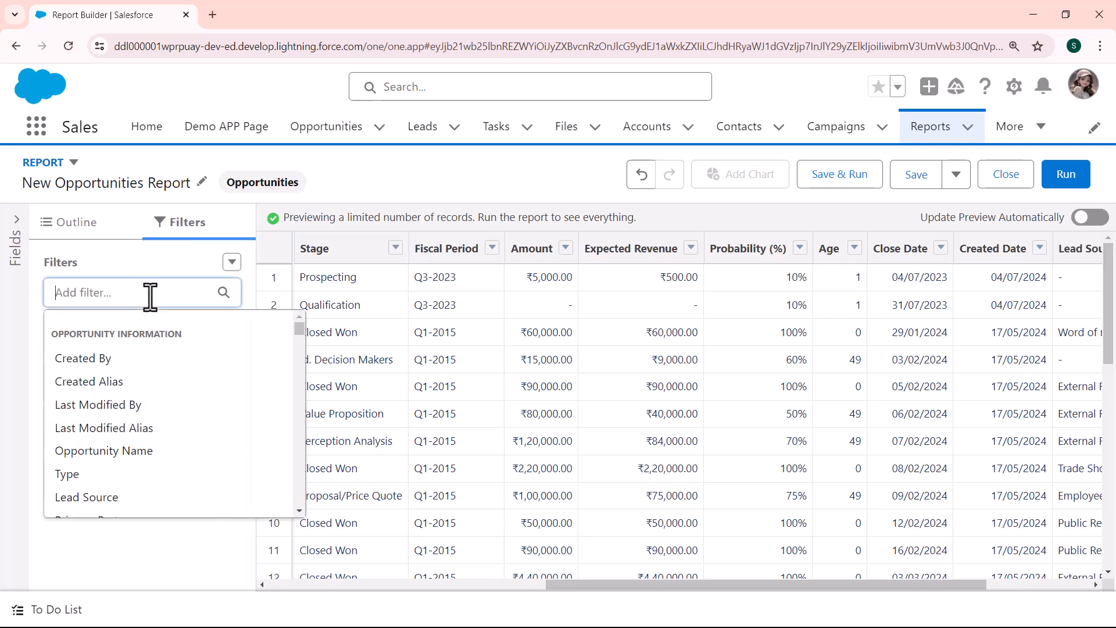
text(close)
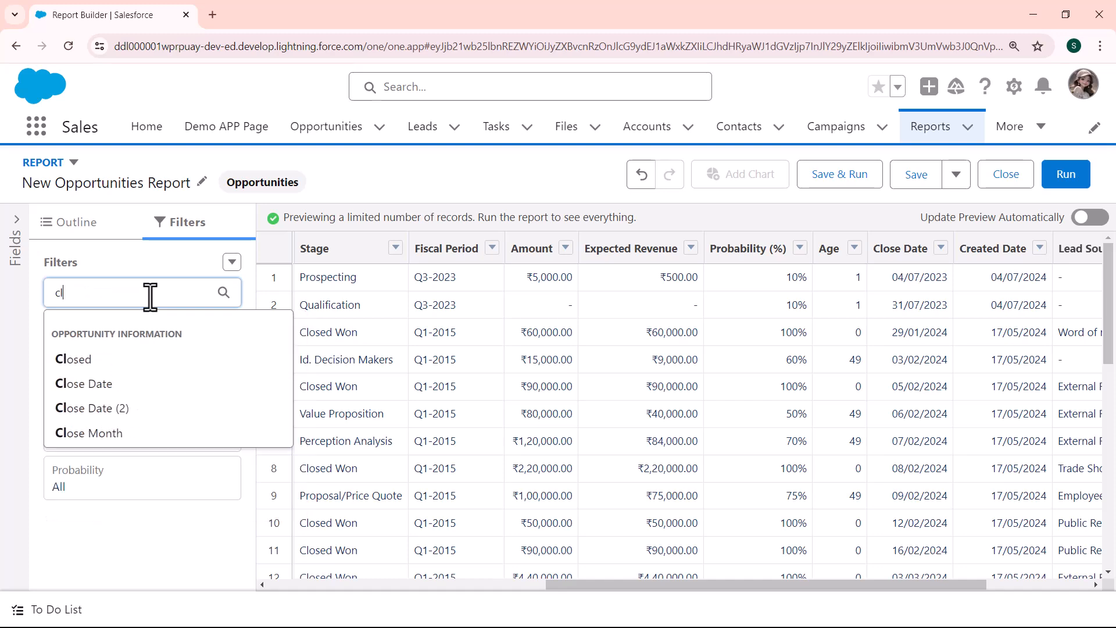
click(108, 385)
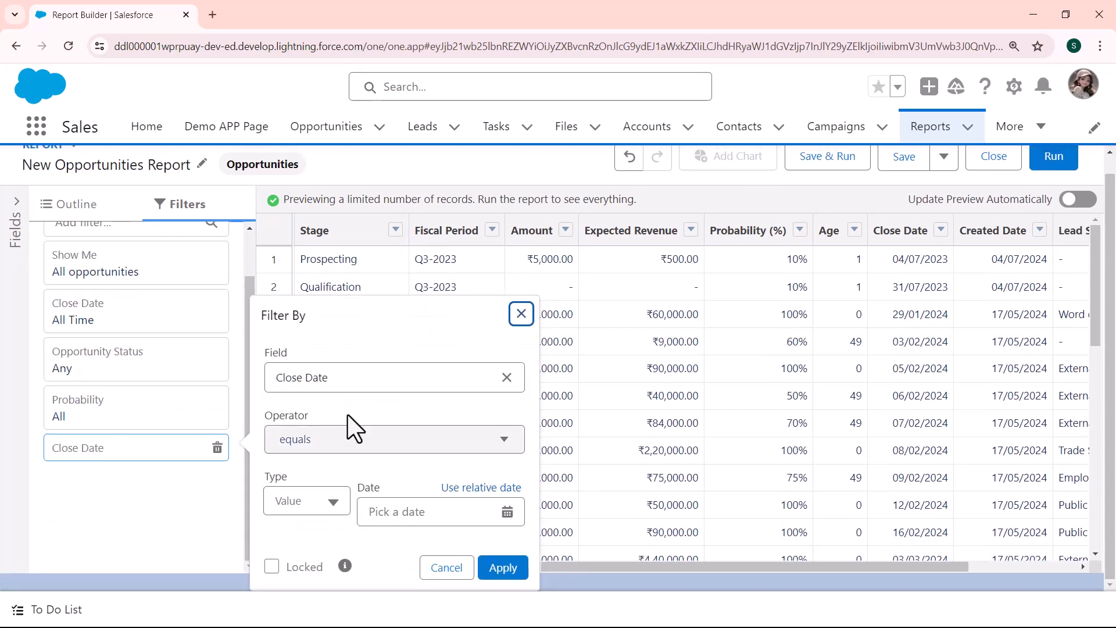
click(468, 489)
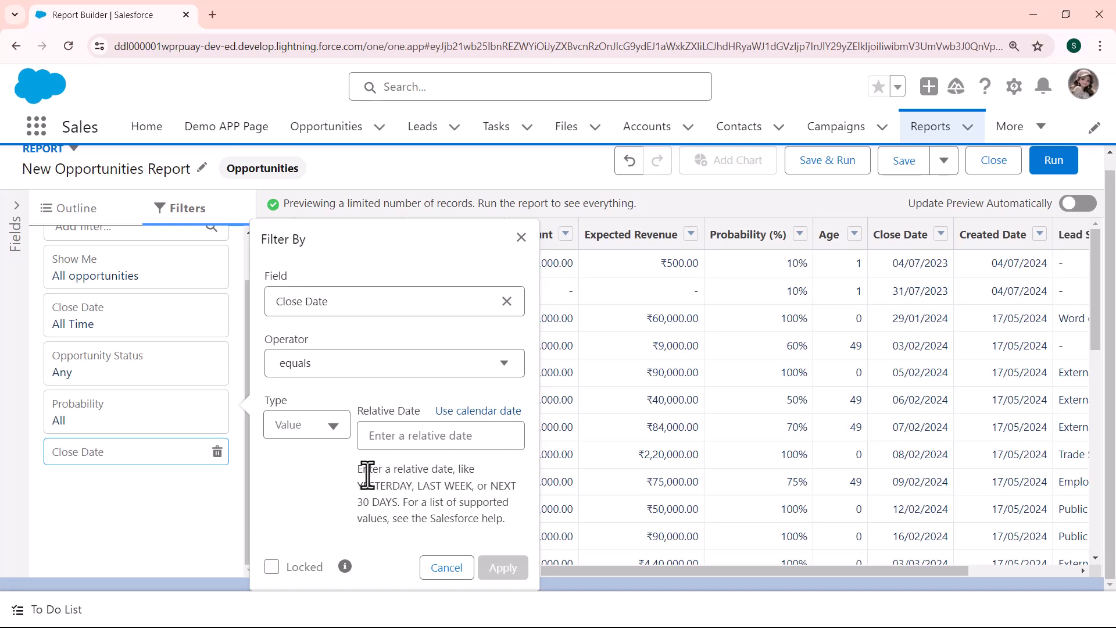
- Search Google in a new browser tab for "relative date filter in salesforce" and open Salesforce Help's Relative Date Filter Reference
key(ctrl+t)
click(440, 52)
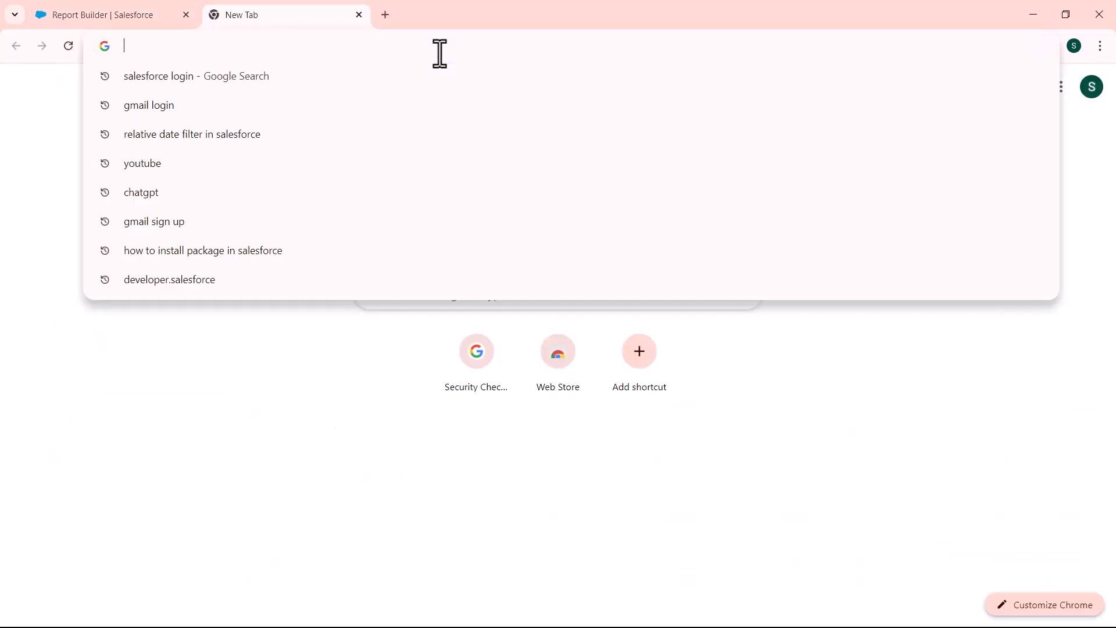
text(rel)
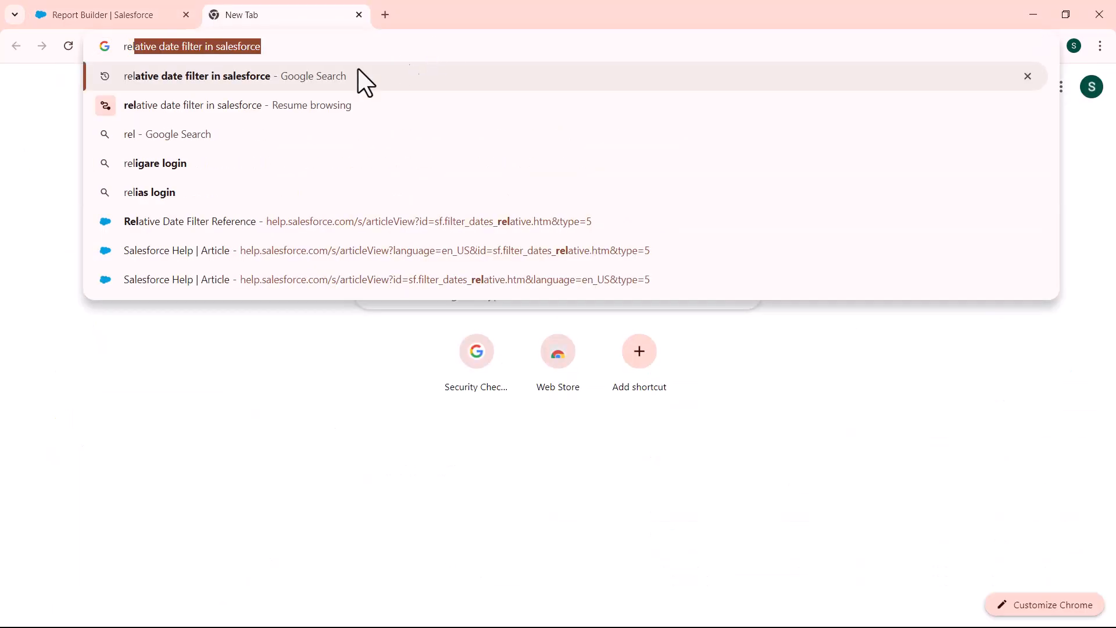
click(287, 86)
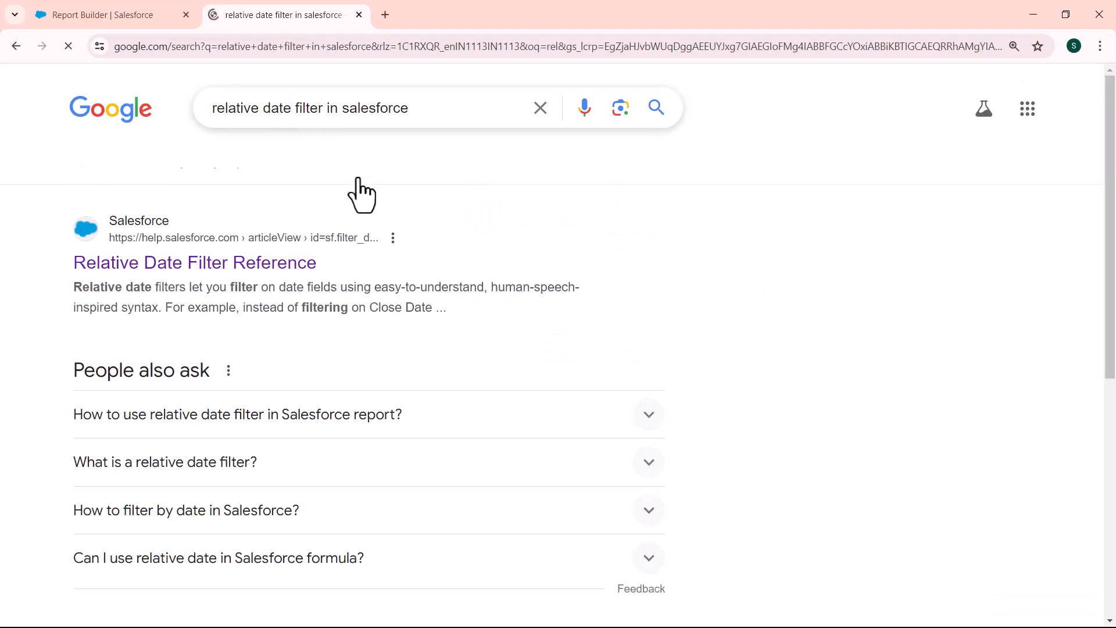
click(154, 267)
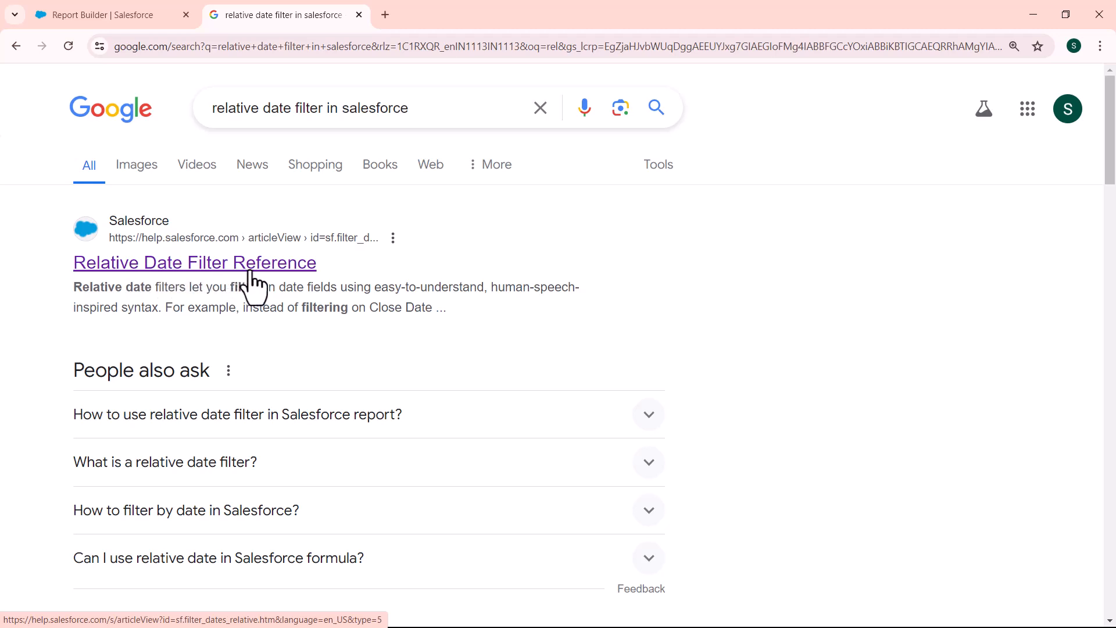
click(200, 270)
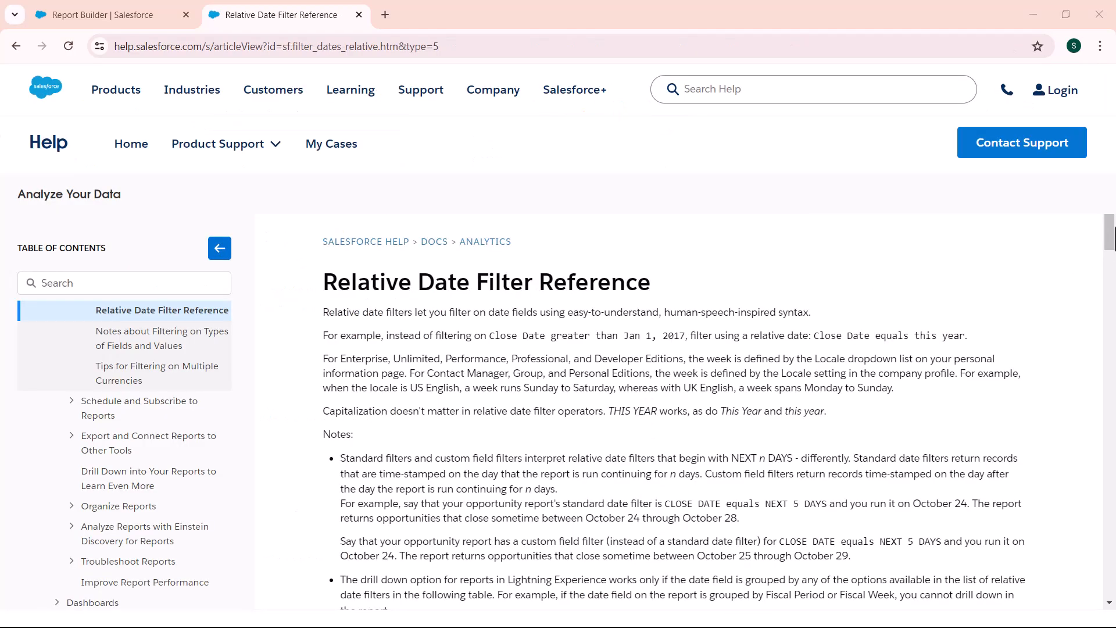
- Find the LAST YEAR entry in the article's table of relative date values and copy its text
drag(1109, 228, 1114, 440)
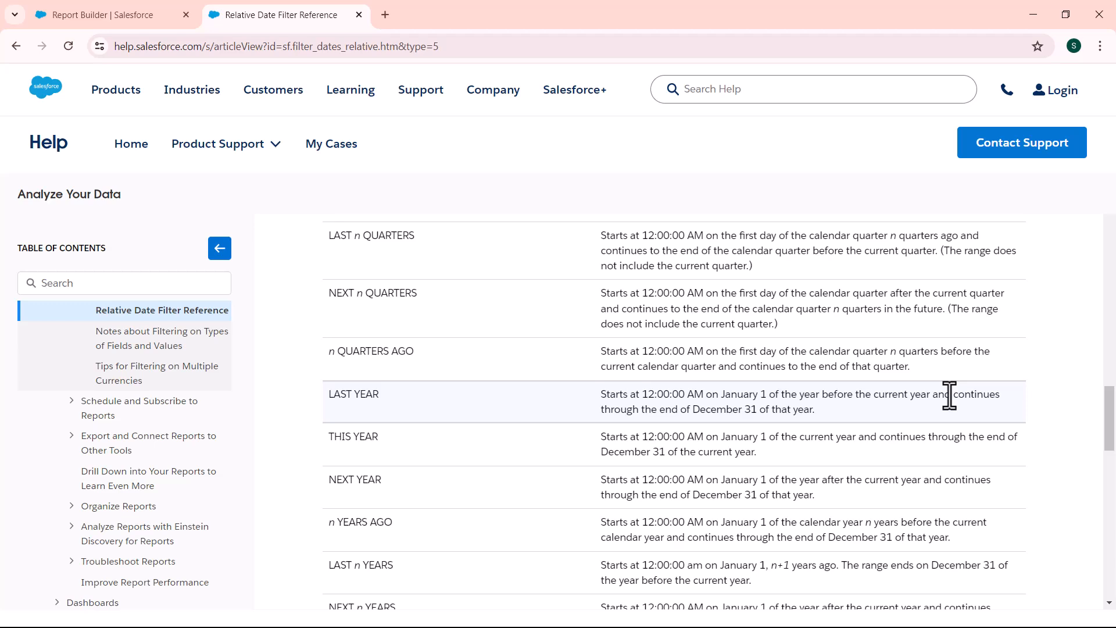
drag(836, 395, 329, 394)
key(ctrl+c)
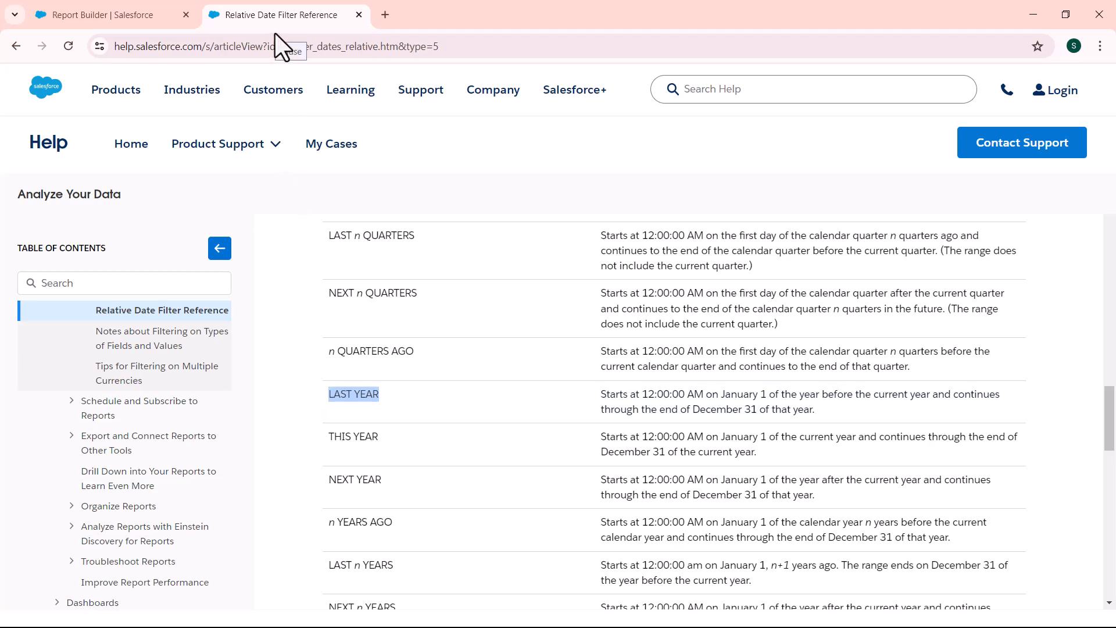
- Return to the Salesforce report builder, apply LAST YEAR as the Close Date filter's relative date, and refresh the preview
key(ctrl+shift+Tab)
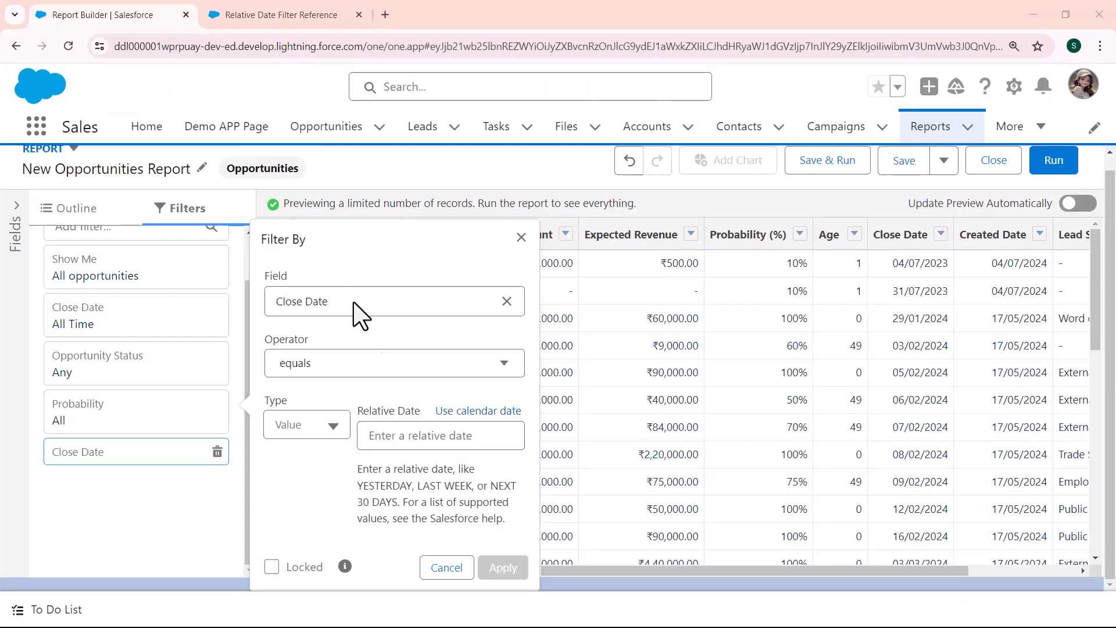
click(386, 437)
key(ctrl+v)
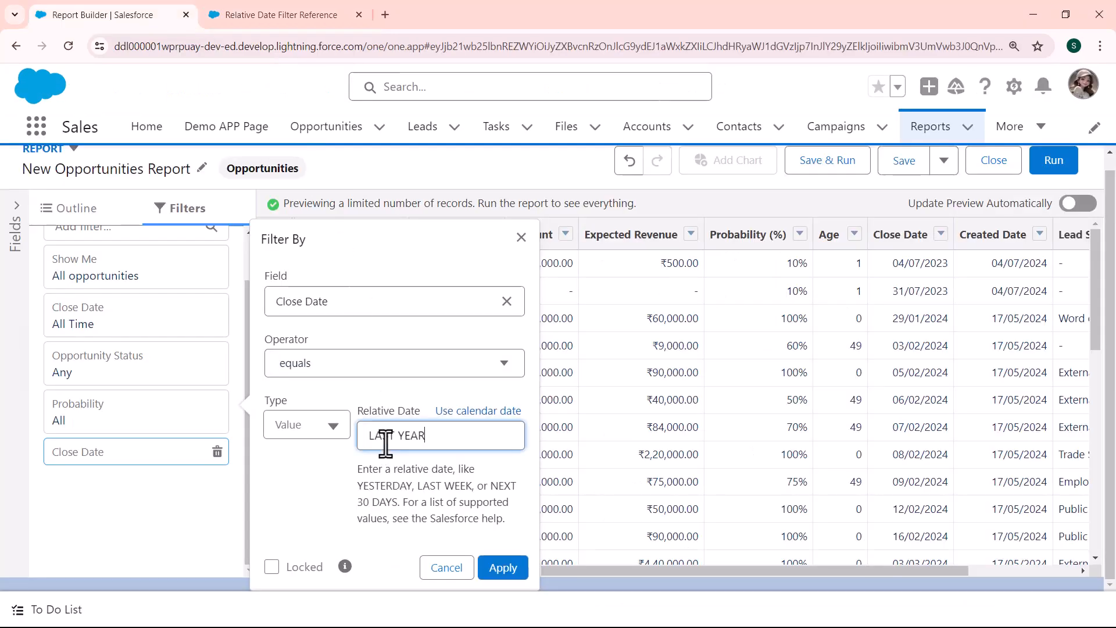
click(491, 572)
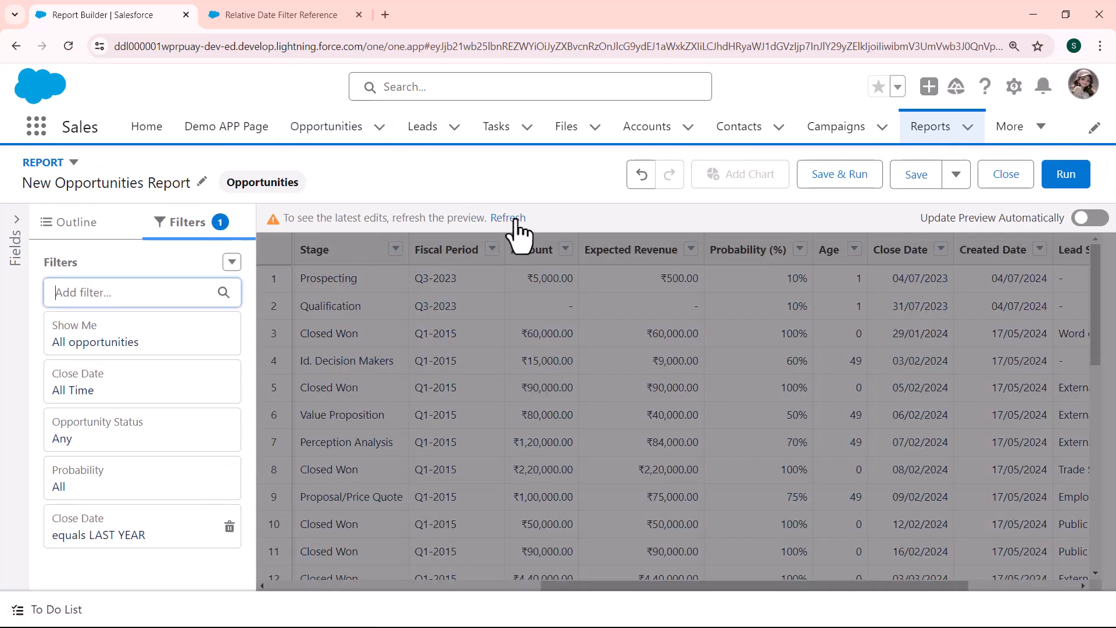
click(510, 218)
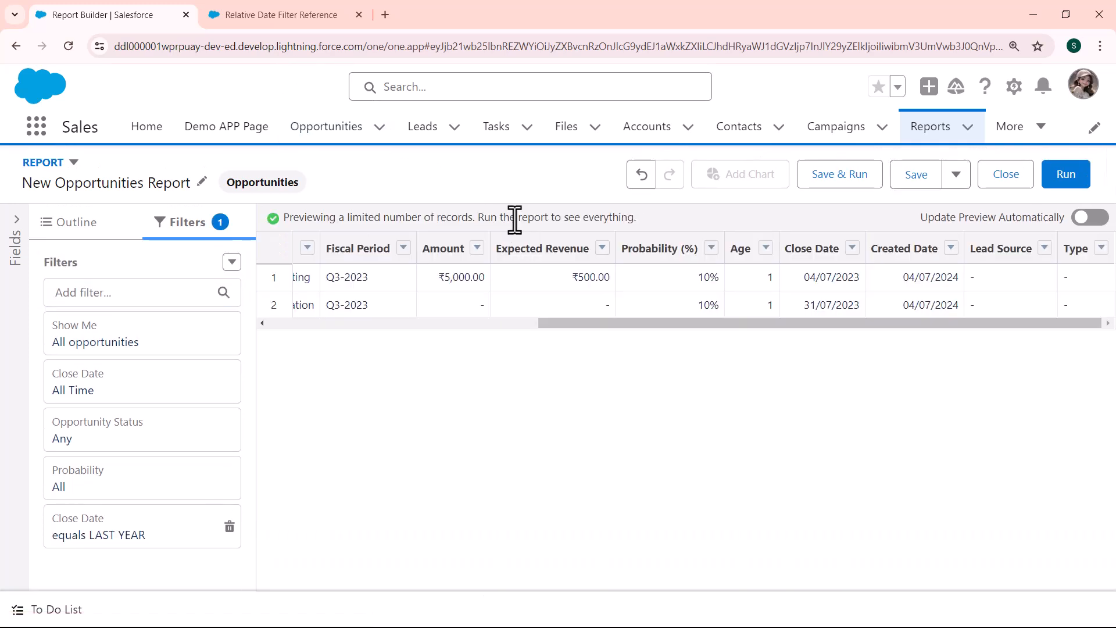